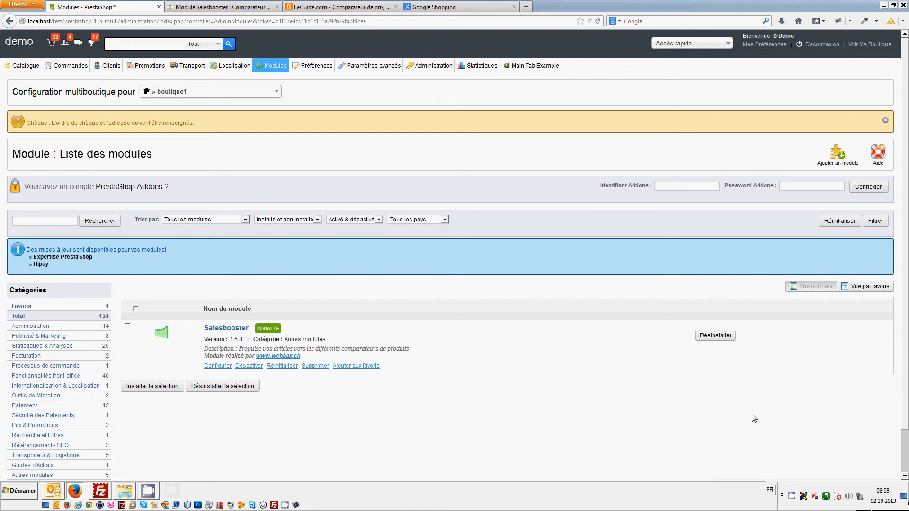
Look at the LeGuide.com and Google Shopping home pages as examples of price comparison sites.
left_click(369, 6)
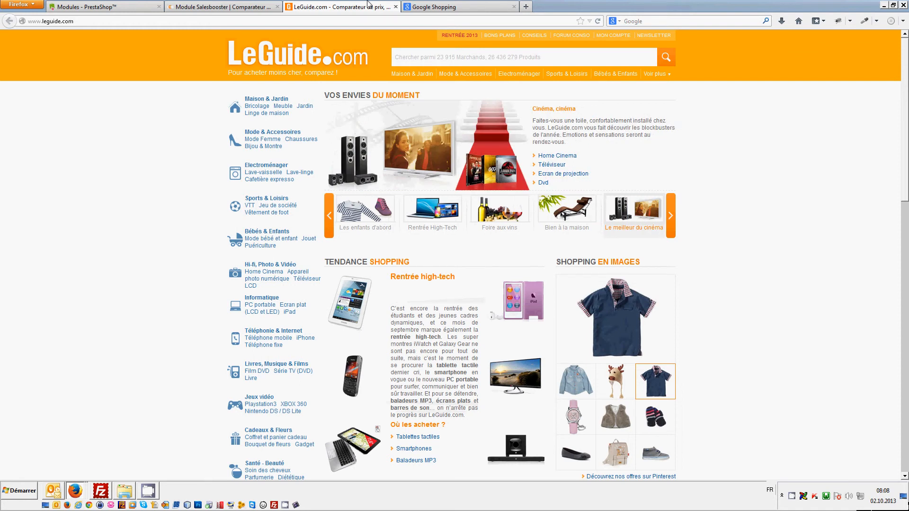
left_click(426, 6)
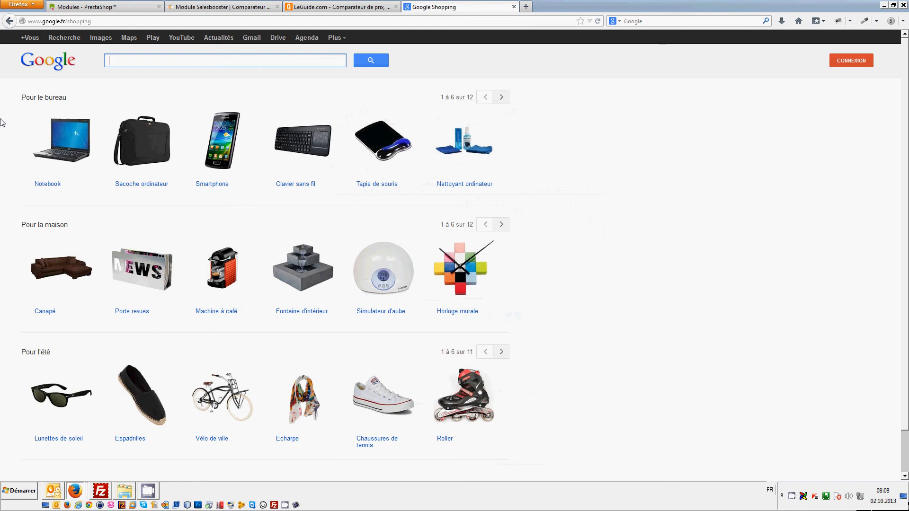
left_click(358, 5)
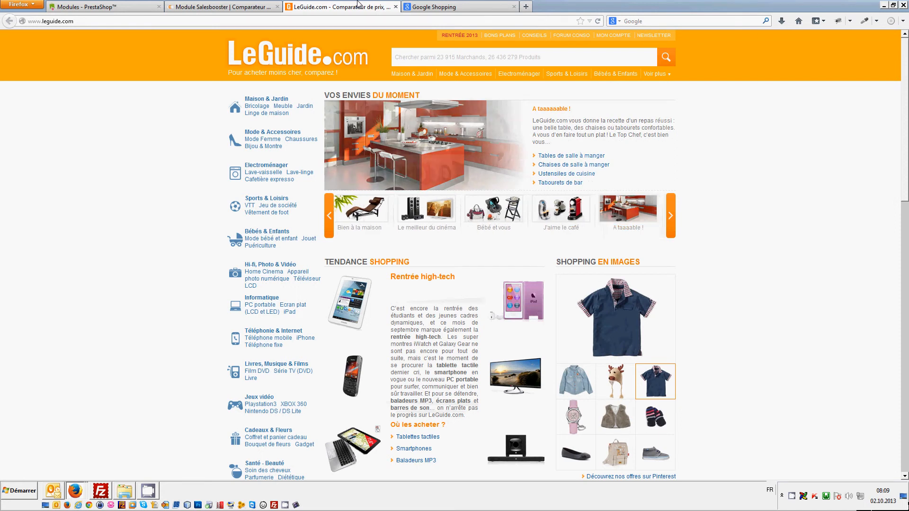
key("ctrl+Tab")
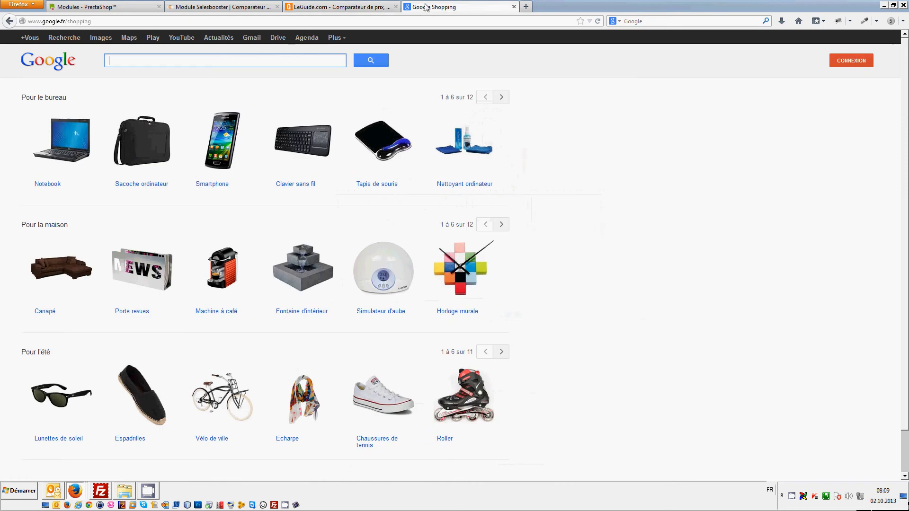
left_click(354, 6)
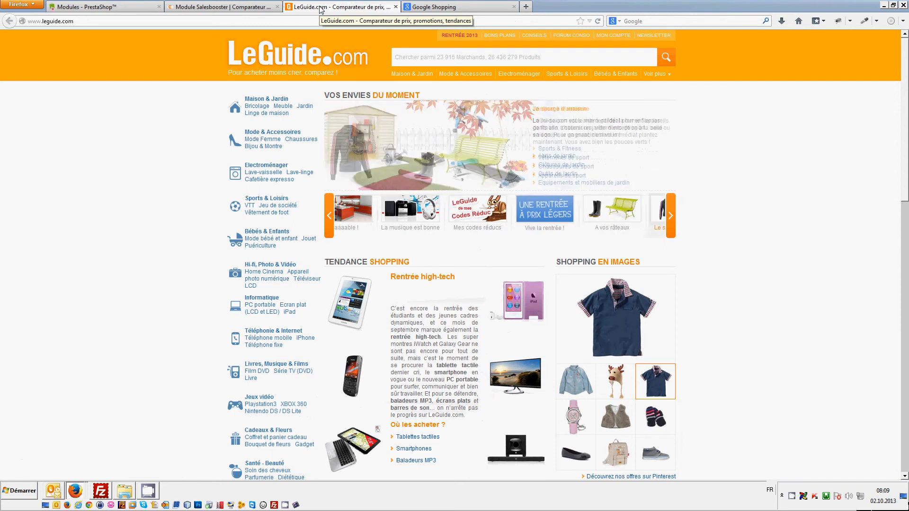
Search google.ch for "viens comparer" in a new browser tab and open the viens-comparer.fr site.
key("ctrl+t")
type("google.ch/")
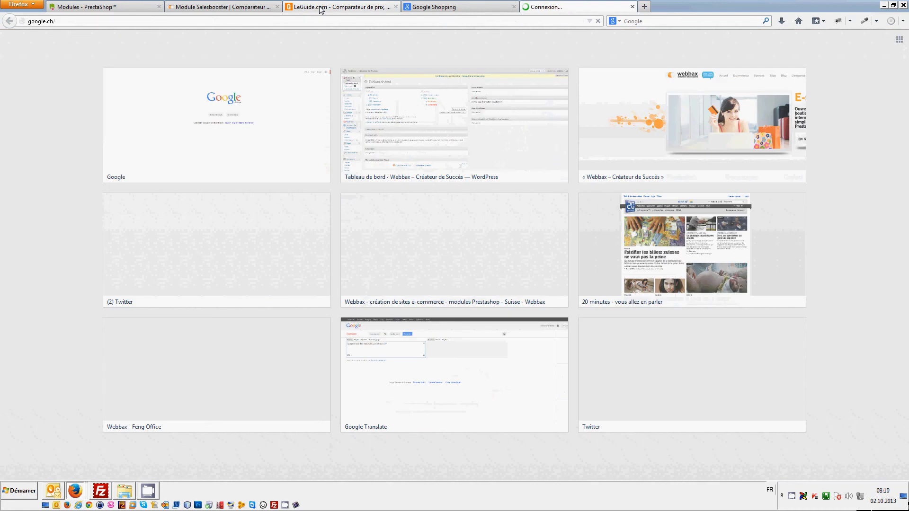
key("Return")
type("viens comparer")
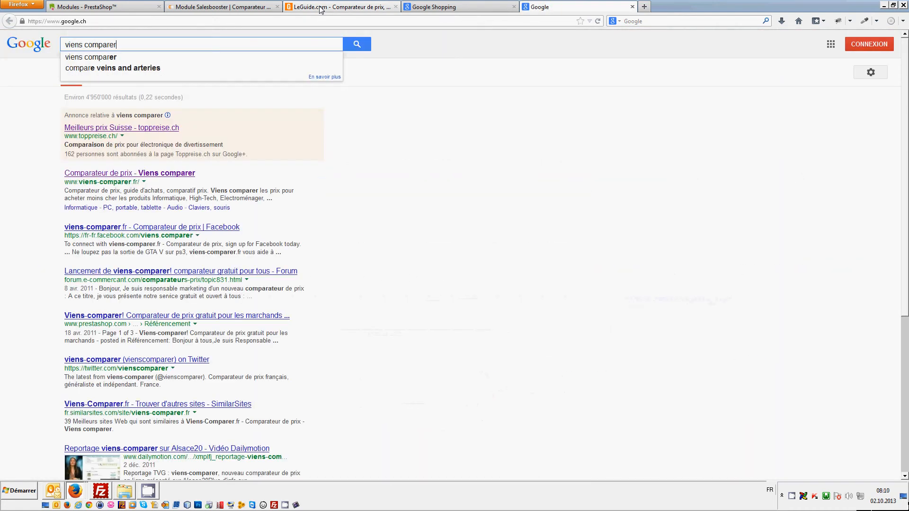
key("Return")
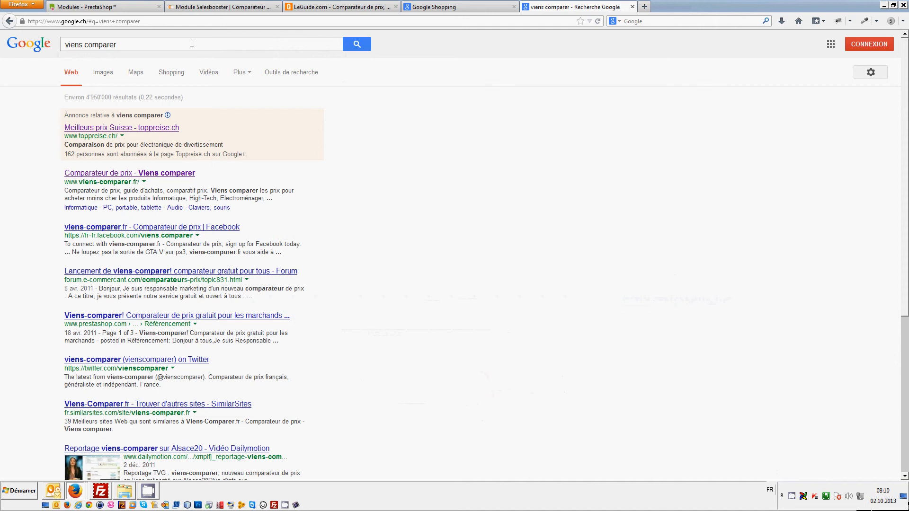
left_click(108, 173)
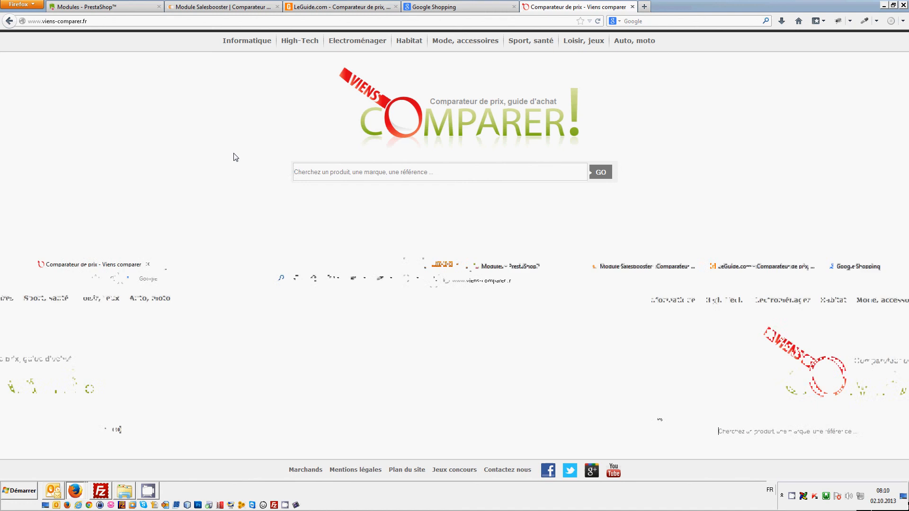
Return to the PrestaShop module list, open the Salesbooster configuration and choose LeGuide.com as the comparator.
left_click(232, 6)
left_click(128, 5)
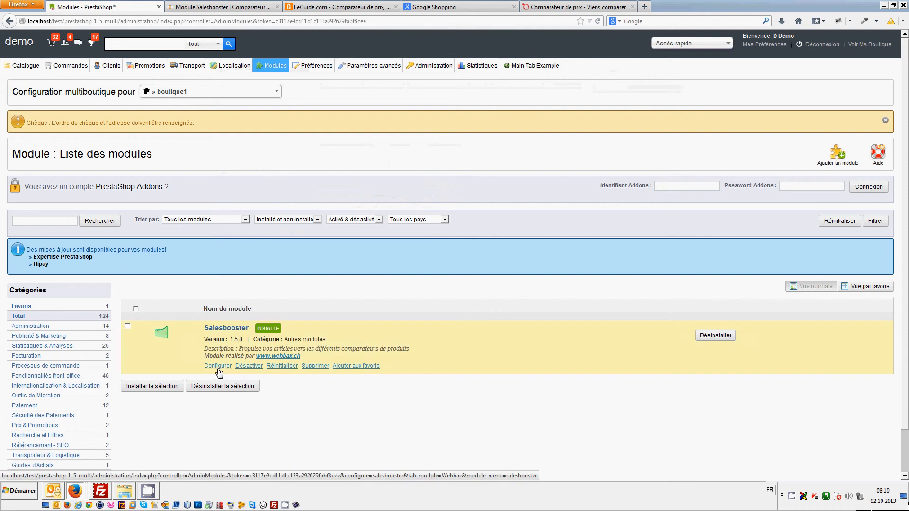
left_click(218, 367)
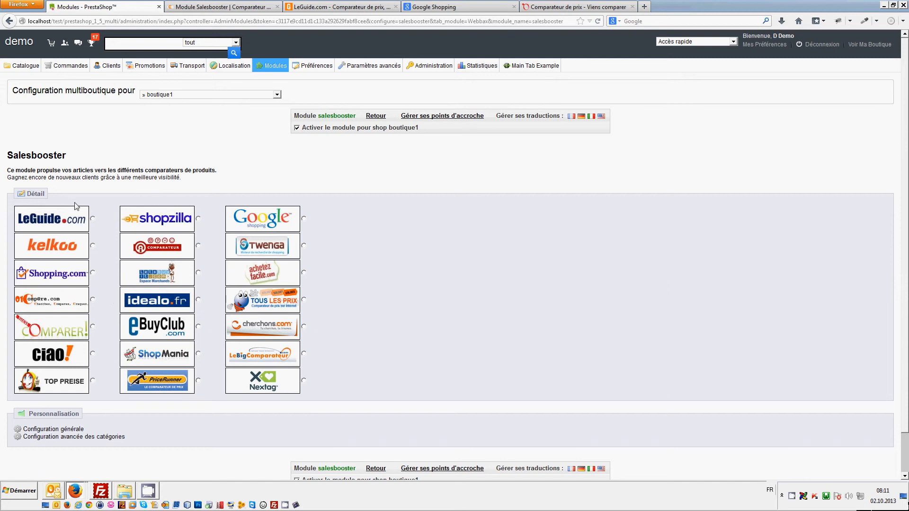
left_click(94, 220)
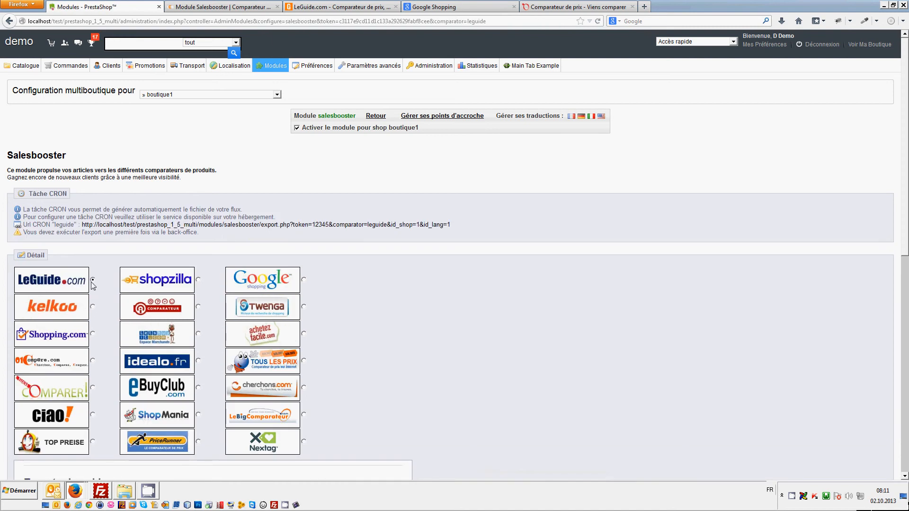
Set the Leguide export language to French and leave the export of products with zero stock at Non.
scroll(95, 285, "down", 8)
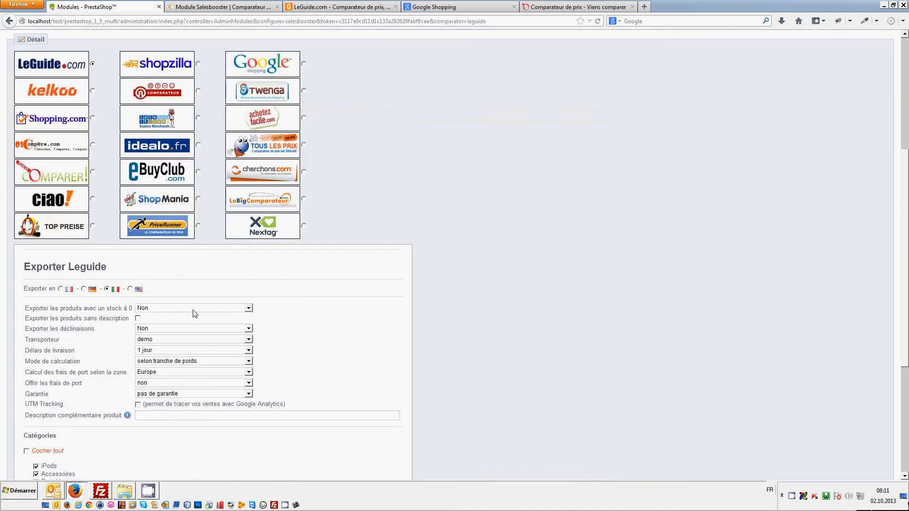
scroll(194, 308, "down", 2)
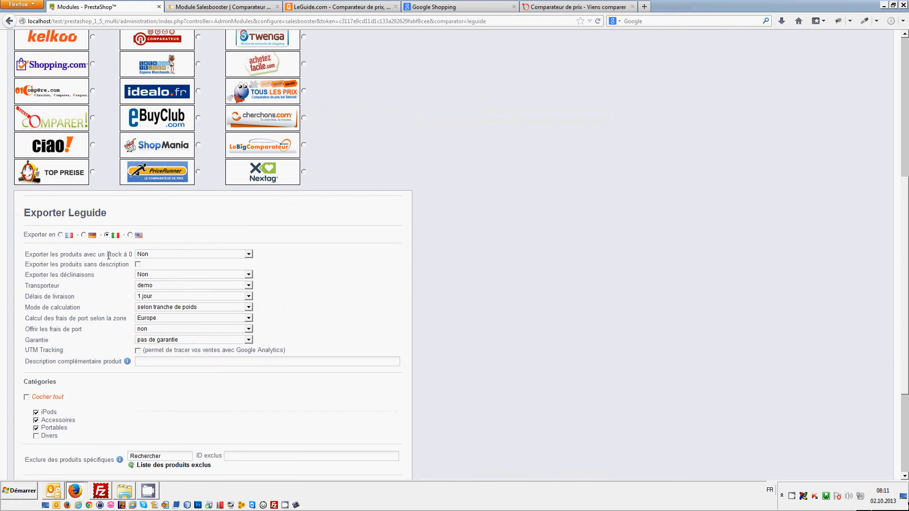
left_click(61, 235)
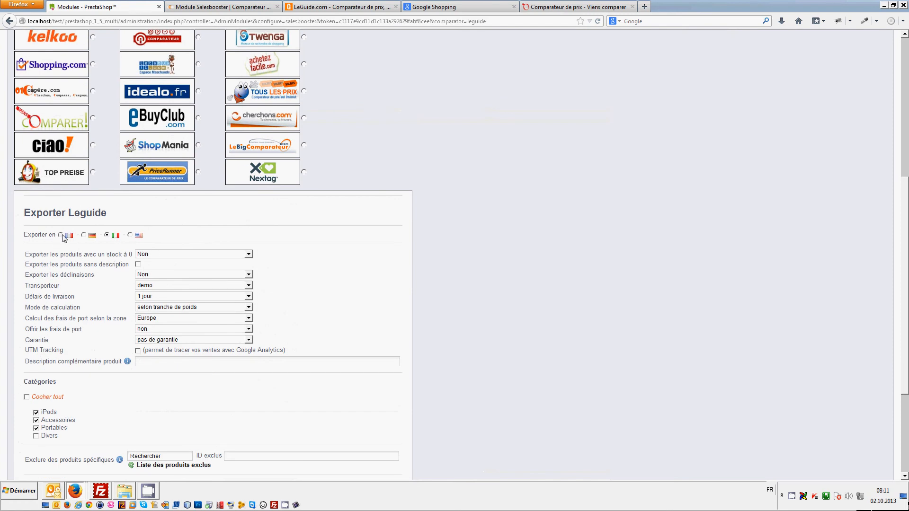
left_click(138, 255)
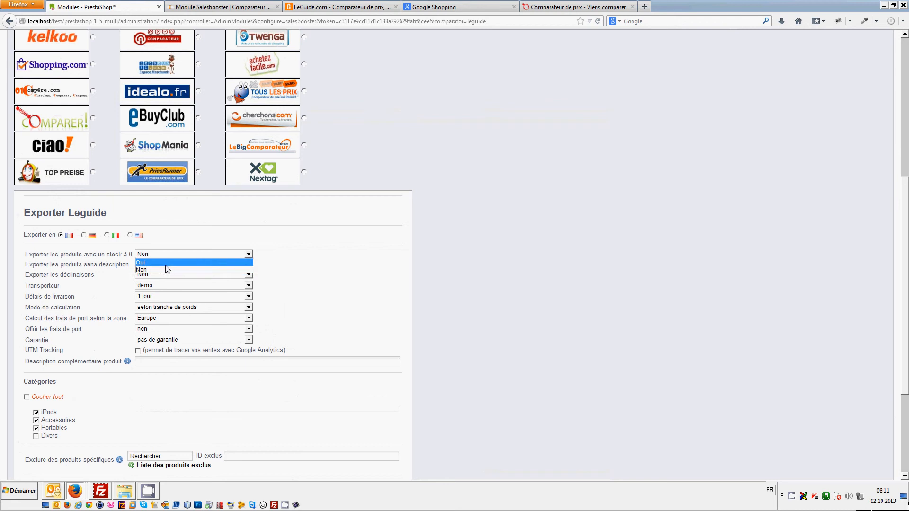
left_click(468, 292)
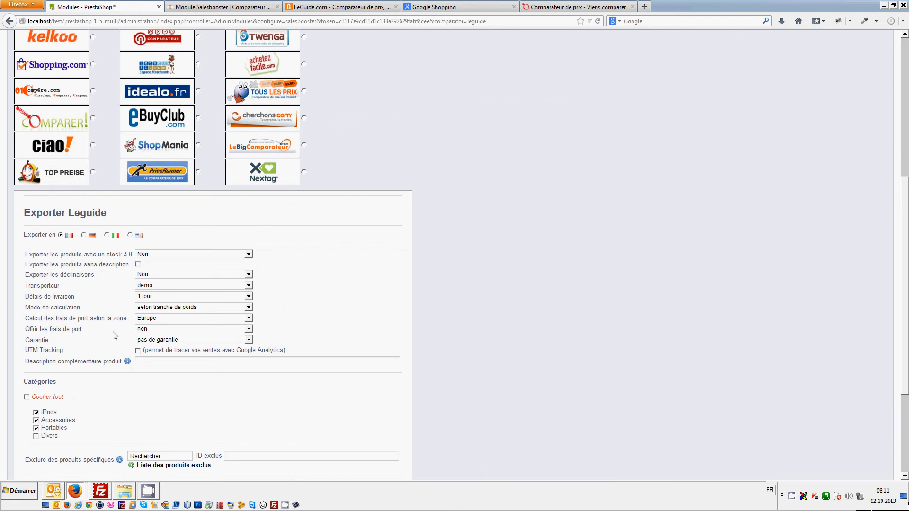
Set the Leguide export of product variations (déclinaisons) to Oui, keeping demo as the carrier.
left_click(158, 275)
left_click(159, 283)
left_click(142, 286)
left_click(142, 287)
scroll(140, 350, "down", 2)
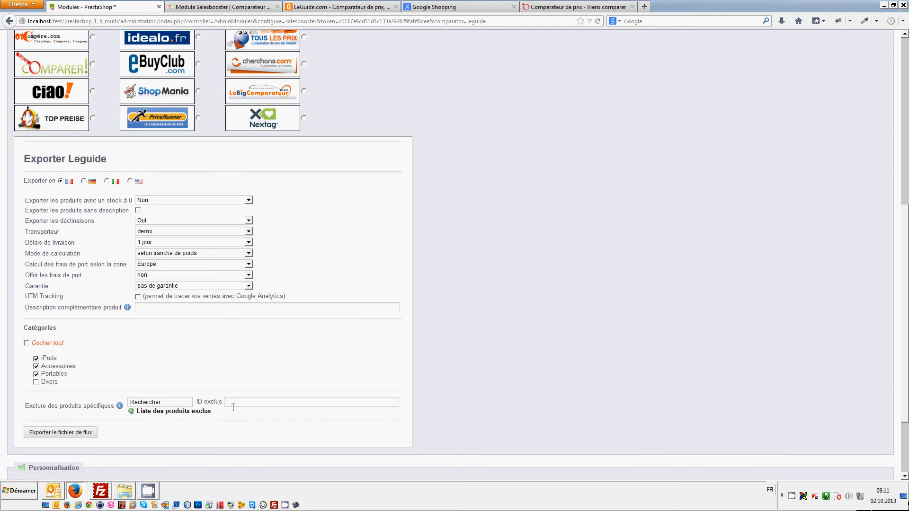
Export the Leguide feed file without excluding any specific products.
left_click(154, 403)
left_click(85, 429)
scroll(270, 394, "up", 5)
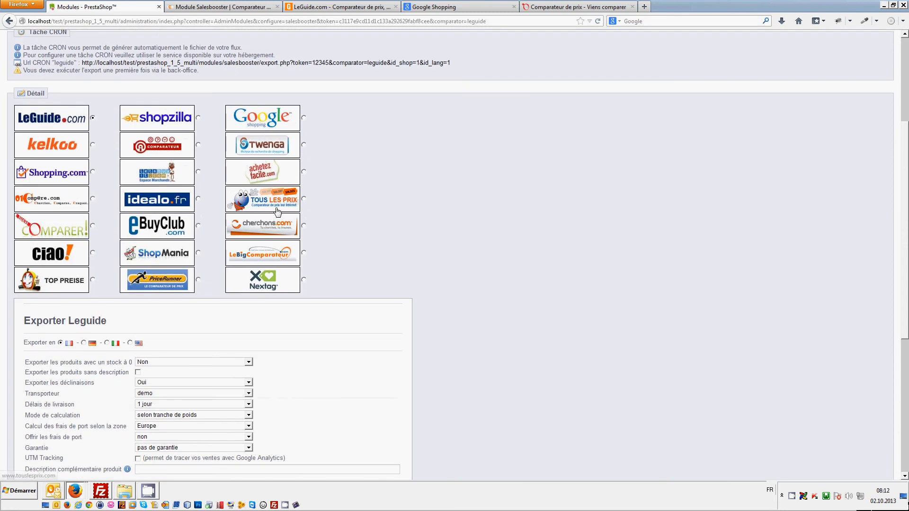
scroll(311, 286, "down", 5)
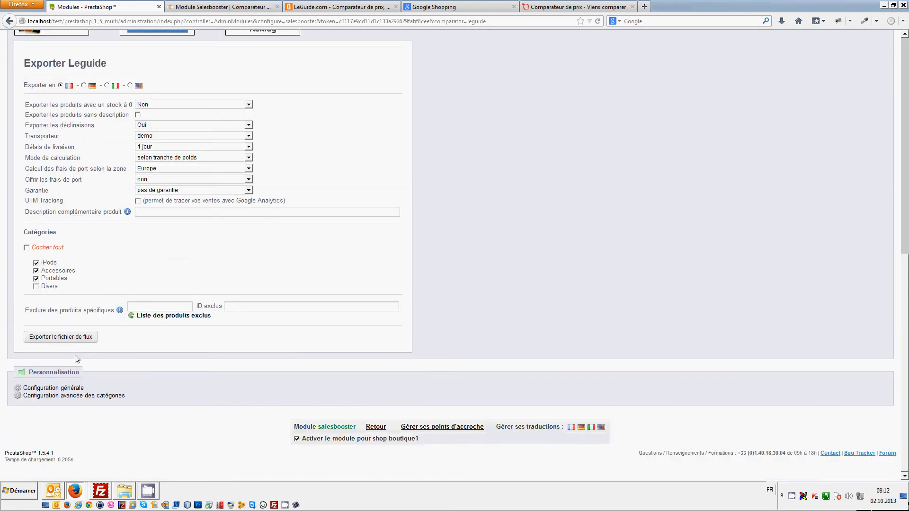
left_click(72, 338)
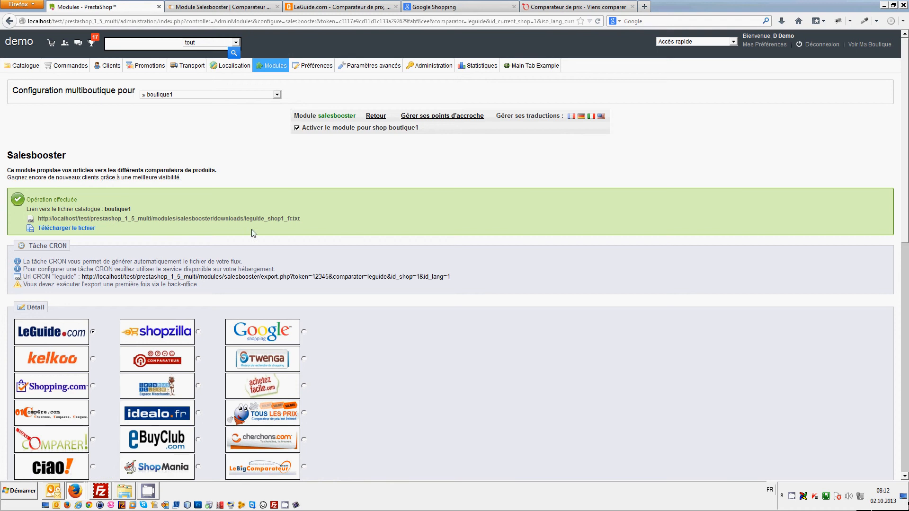
Switch to Windows Explorer and preview leguide_shop1_fr.txt in the salesbooster downloads folder, then return to the browser.
left_click(123, 492)
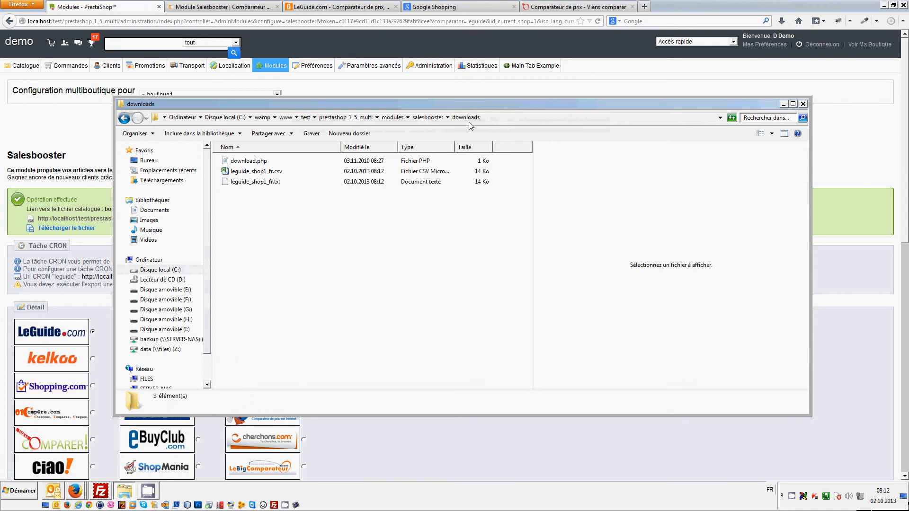
left_click(252, 180)
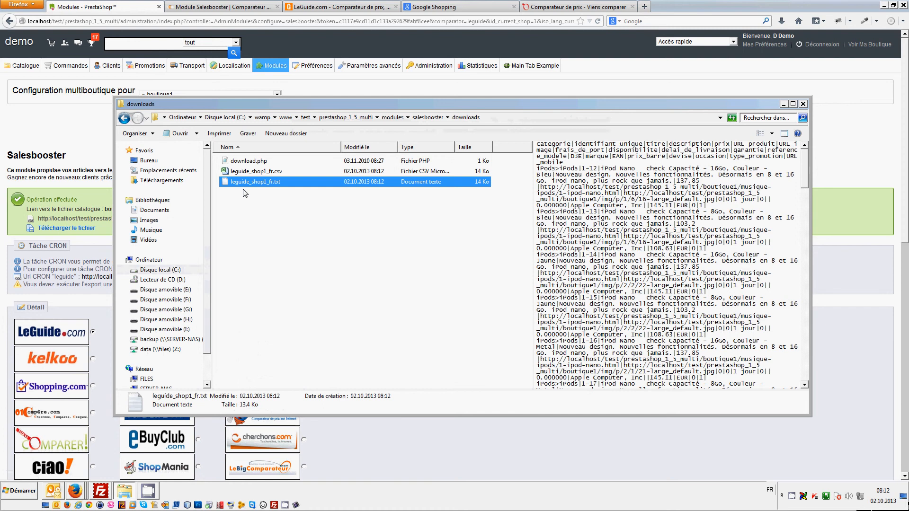
left_click(93, 144)
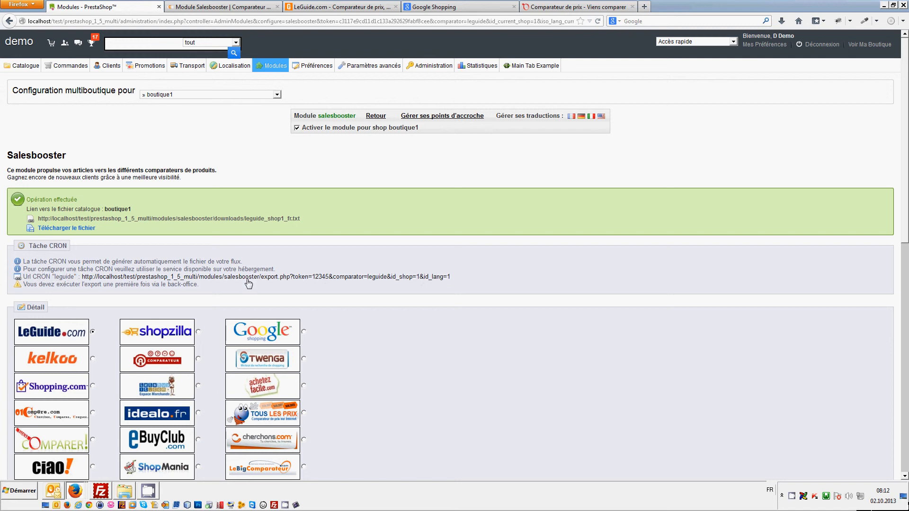
Choose Google Shopping as the comparator and bring up its category mapping and export settings.
scroll(371, 284, "down", 2)
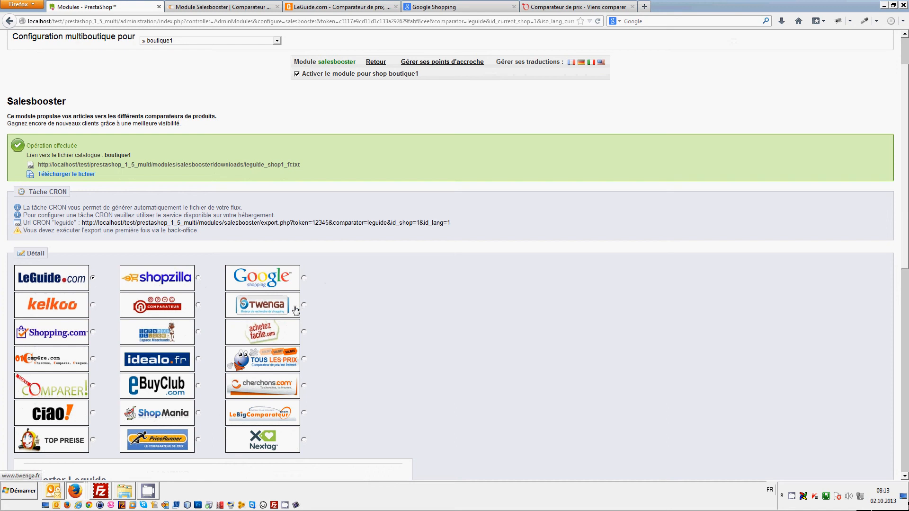
left_click(303, 278)
scroll(367, 319, "down", 6)
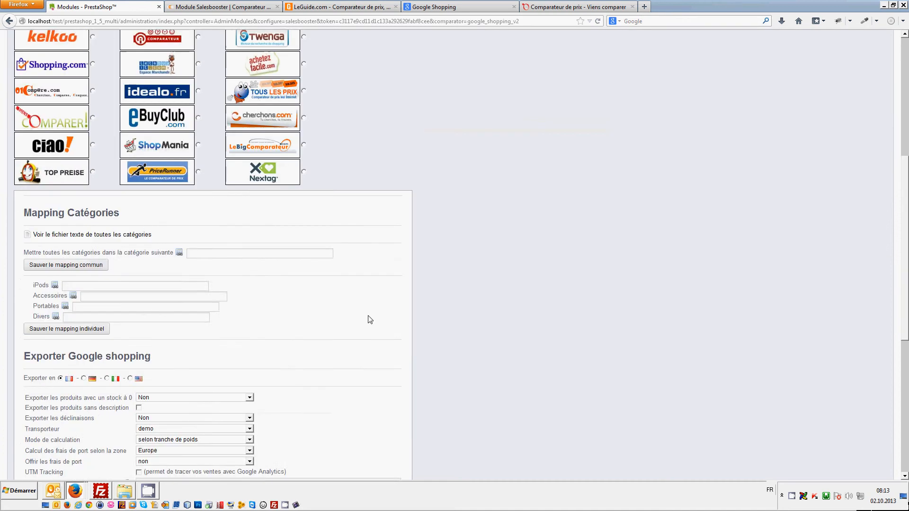
scroll(203, 254, "down", 2)
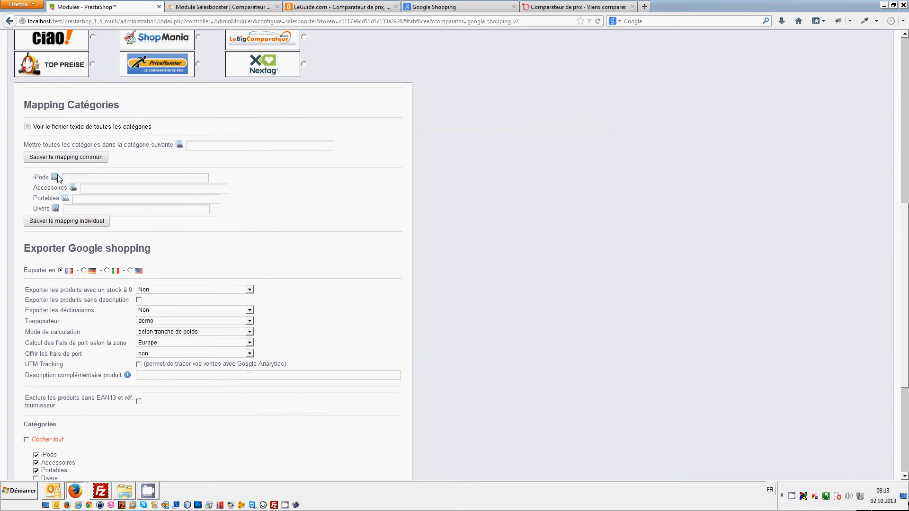
Map the iPods category to "Appareils électroniques > Audio > Accessoires audio > Accessoires pour lecteurs MP3" and save the individual mapping.
left_click(81, 177)
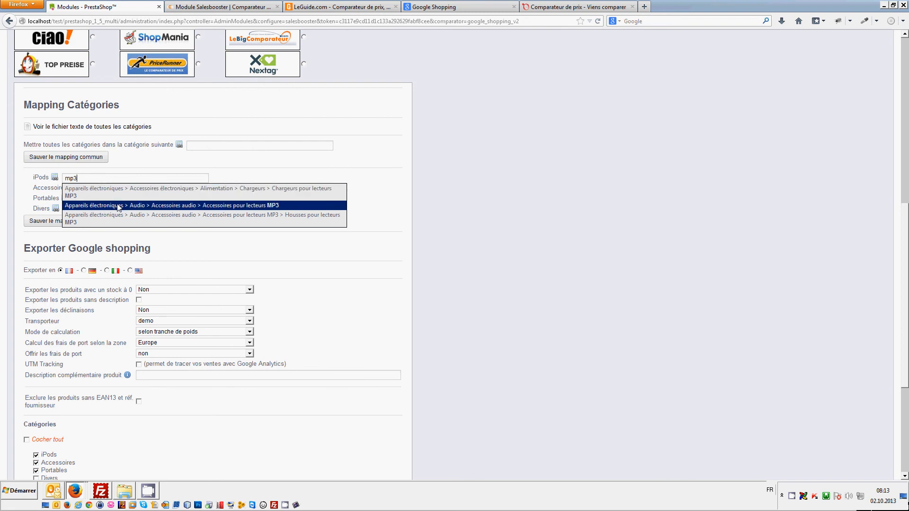
left_click(100, 205)
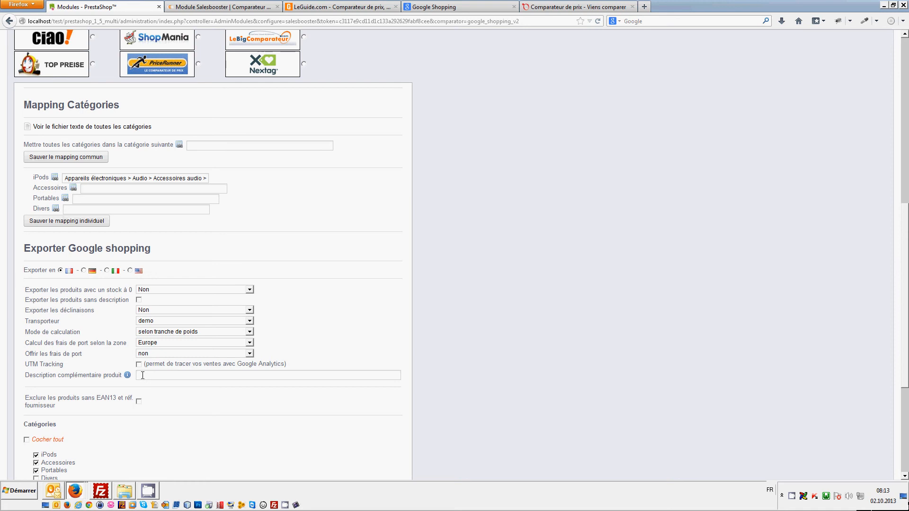
left_click(60, 222)
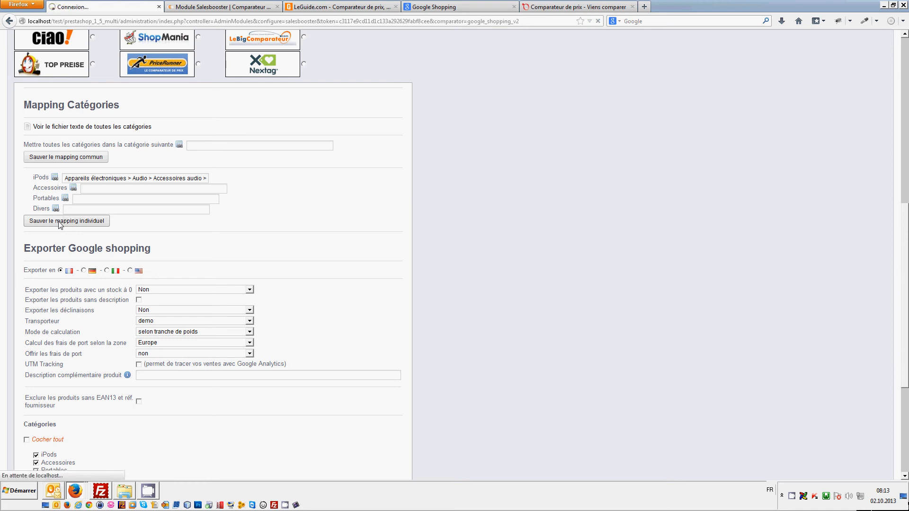
Review the Google Shopping export settings and export the feed file in French.
scroll(151, 257, "down", 15)
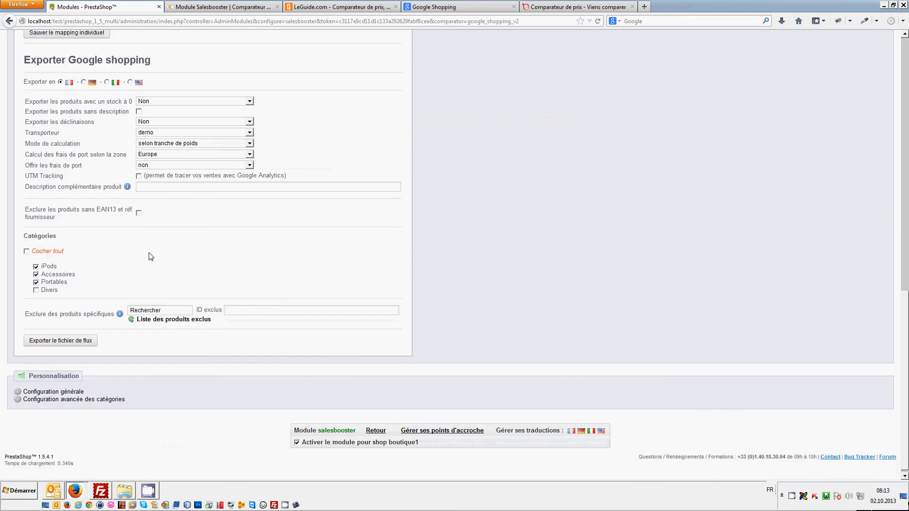
scroll(151, 256, "up", 4)
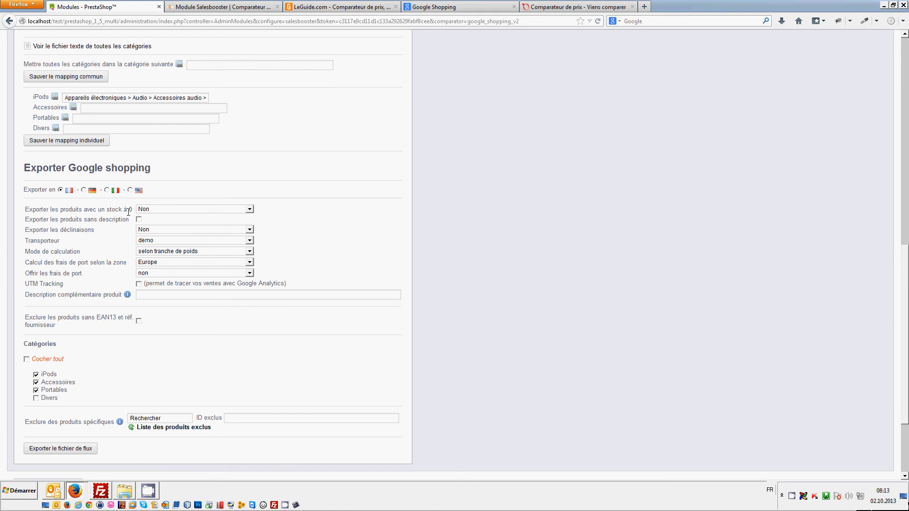
left_click(65, 449)
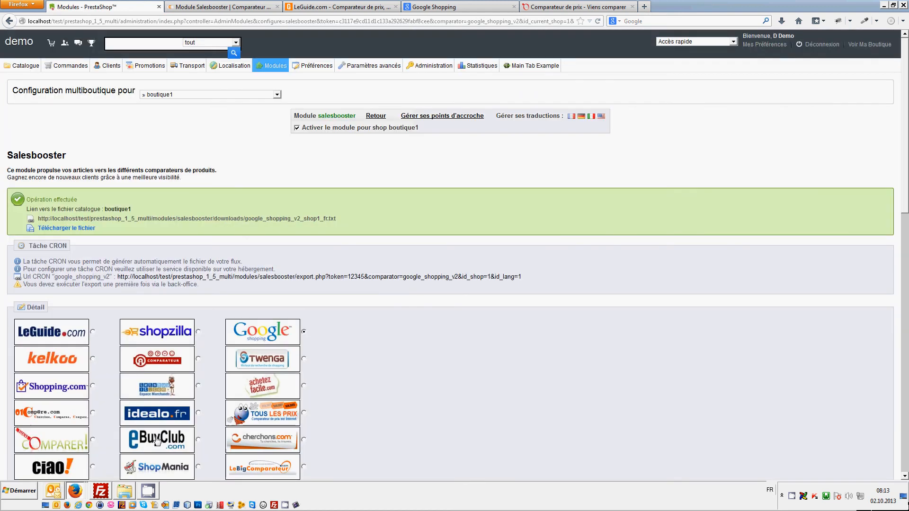
Switch to Windows Explorer to check the exported feed files in the downloads folder, selecting leguide_shop1_fr.csv.
left_click(125, 491)
left_click(304, 251)
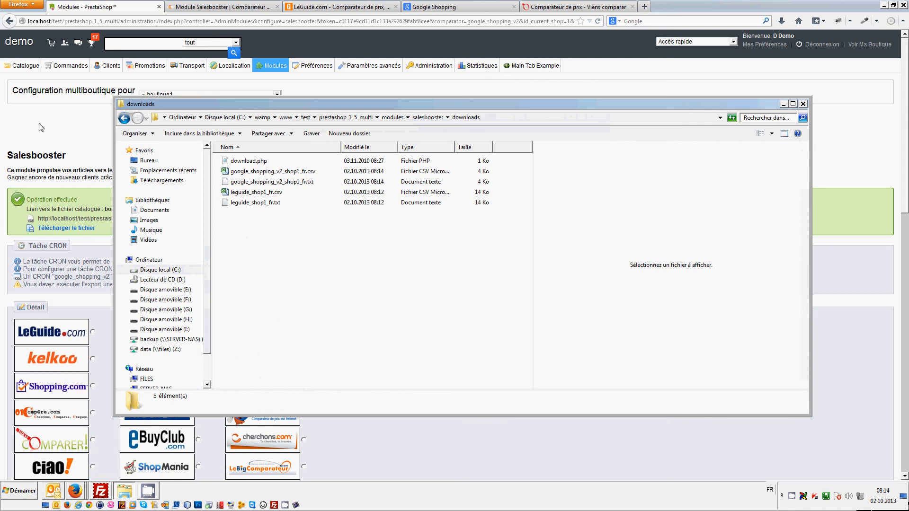
left_click(265, 194)
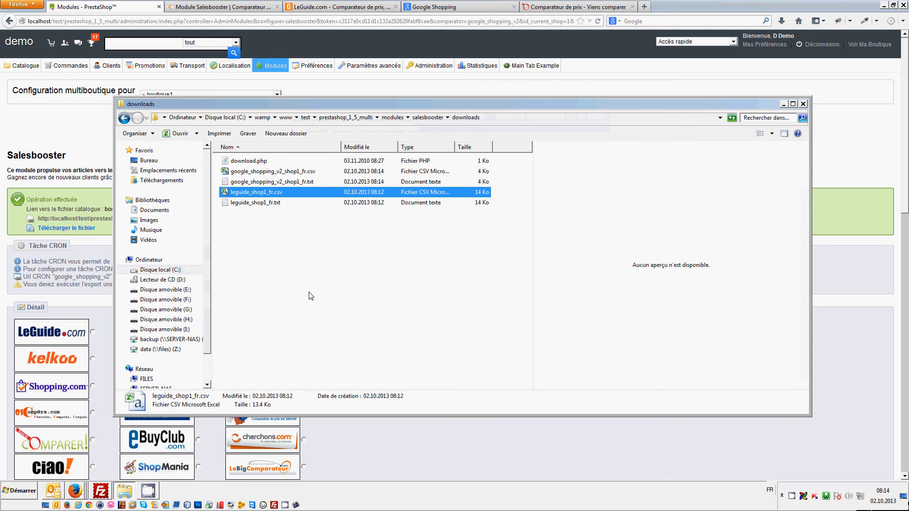
Switch back to the Salesbooster page in Firefox, choose Viens Comparer as the comparator and review its category mapping and export settings.
left_click(99, 130)
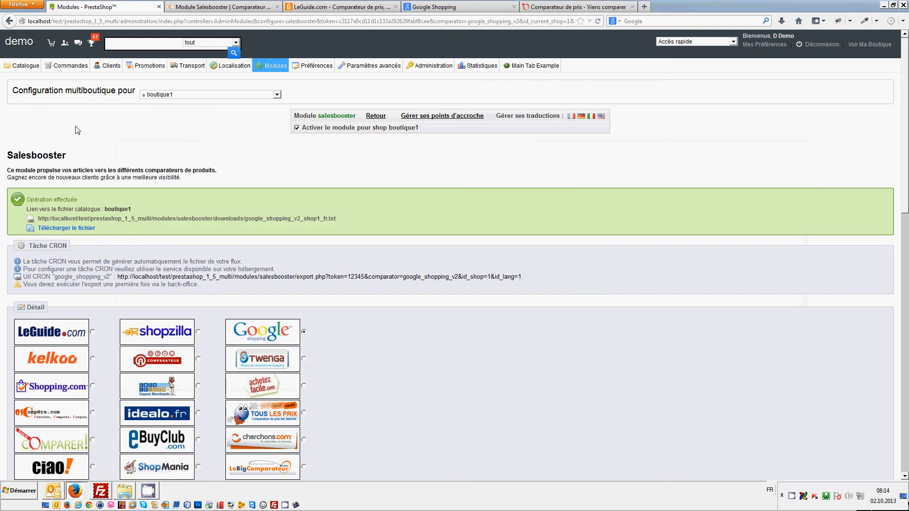
scroll(343, 222, "down", 10)
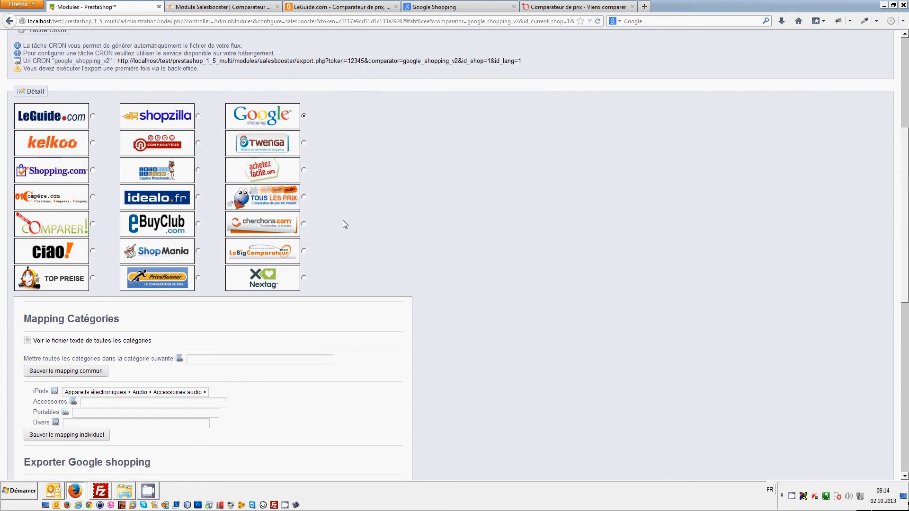
scroll(345, 224, "up", 6)
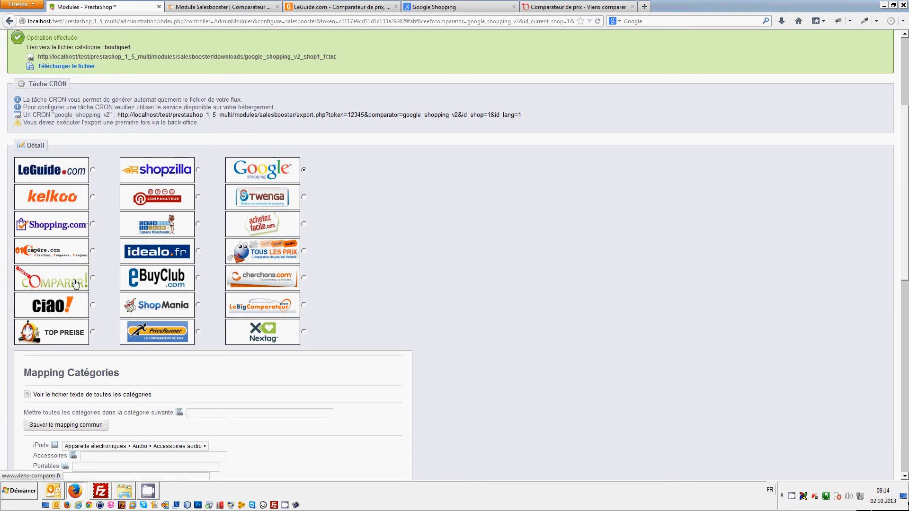
left_click(93, 278)
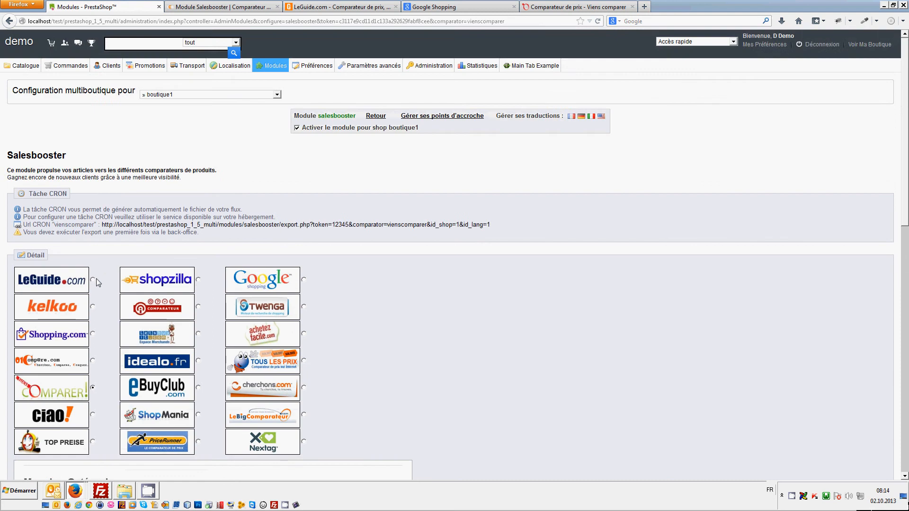
scroll(327, 271, "down", 10)
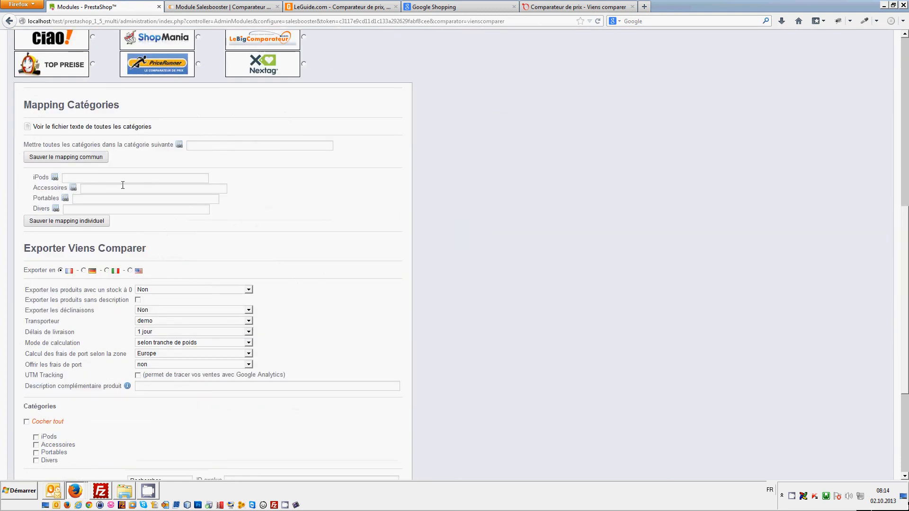
scroll(266, 315, "down", 5)
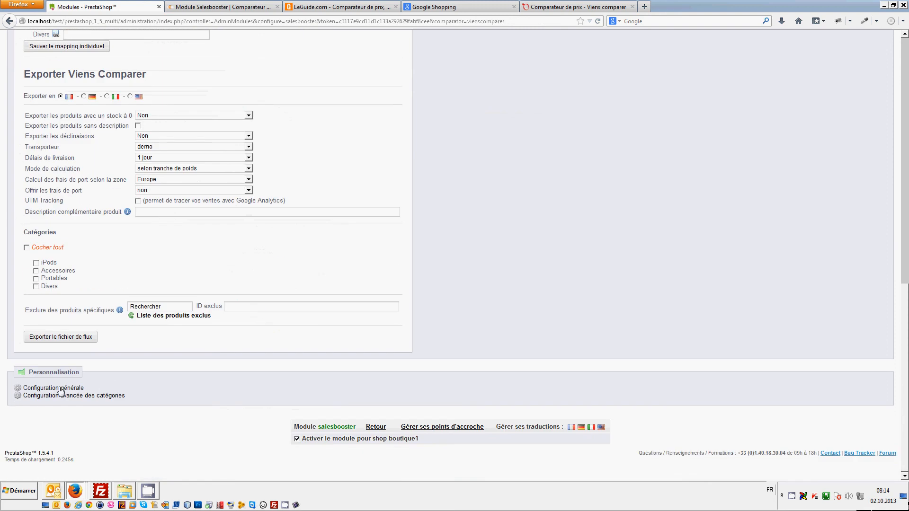
Review the module's general configuration and advanced category configuration, returning to the Salesbooster main menu after each.
left_click(59, 389)
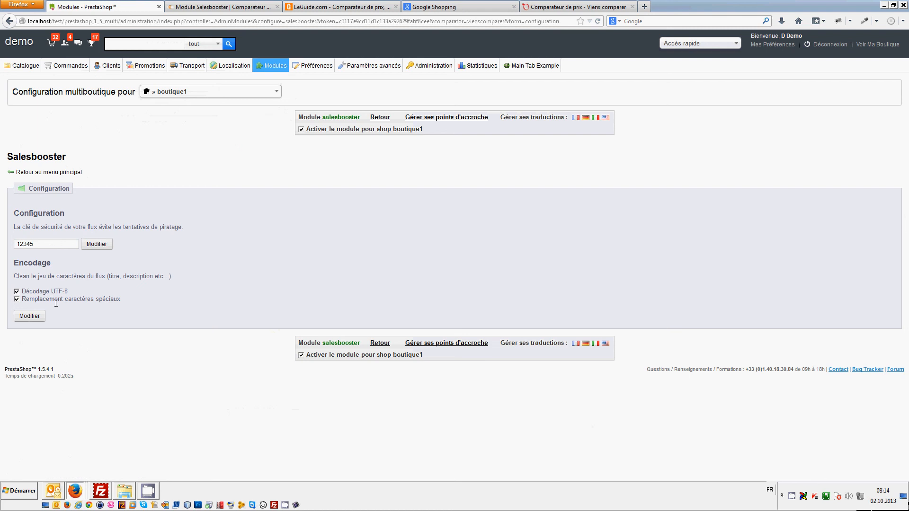
left_click(43, 173)
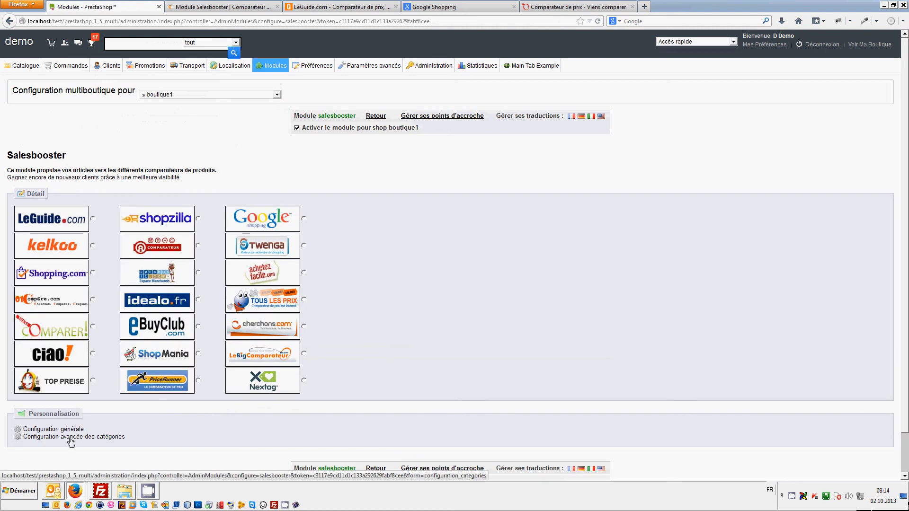
left_click(71, 439)
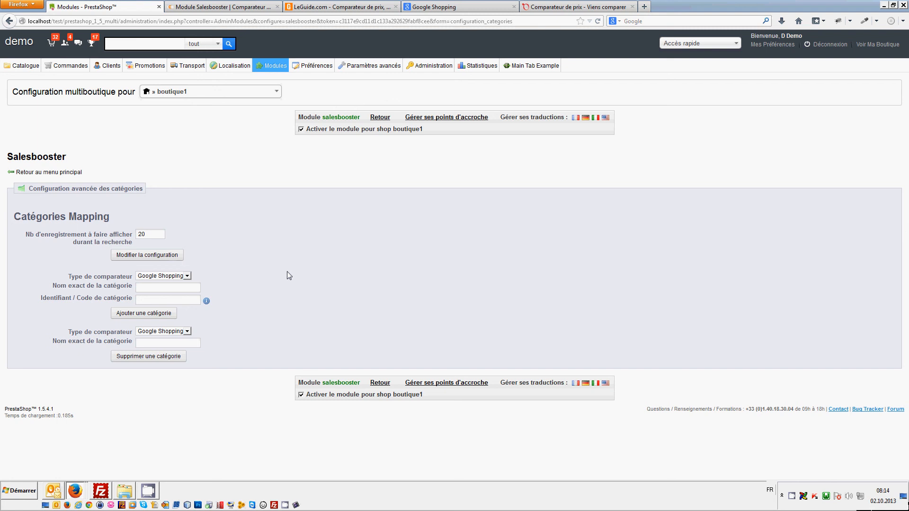
left_click(52, 173)
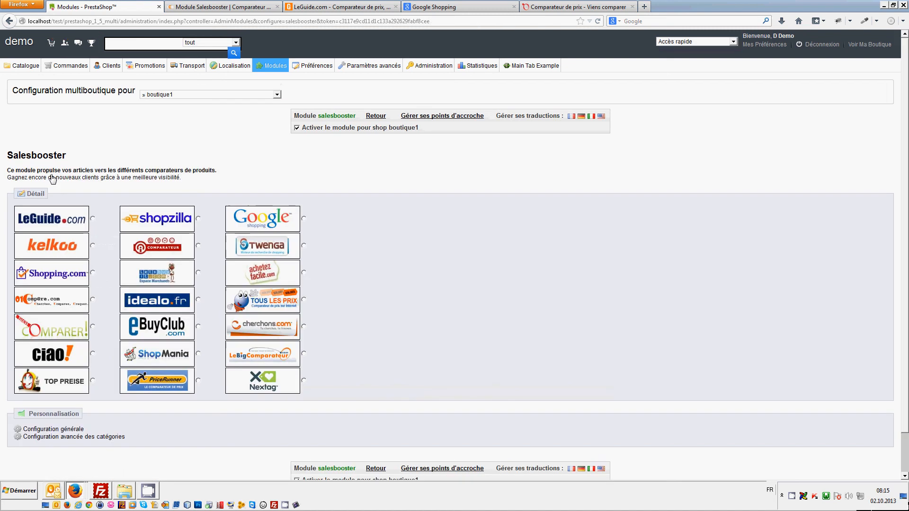